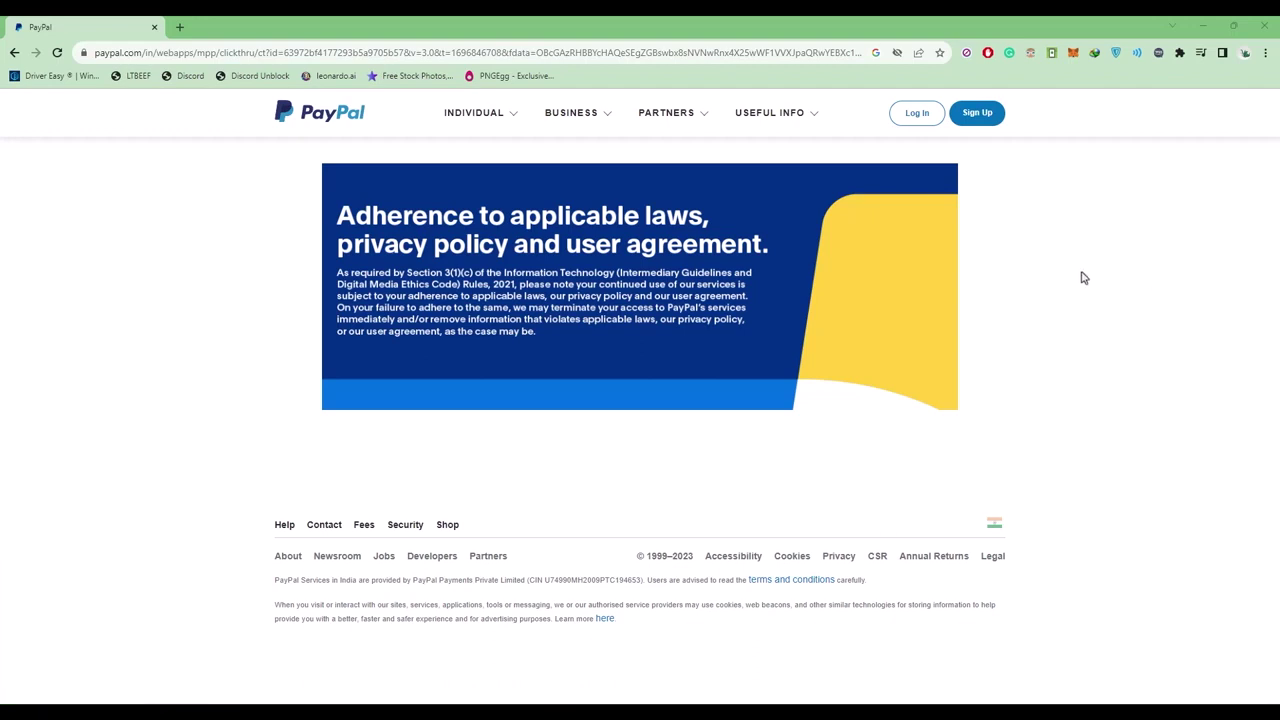
Log in to the PayPal account with the account password and proceed to the account overview.
{"action": "left_click", "coordinate": [917, 113]}
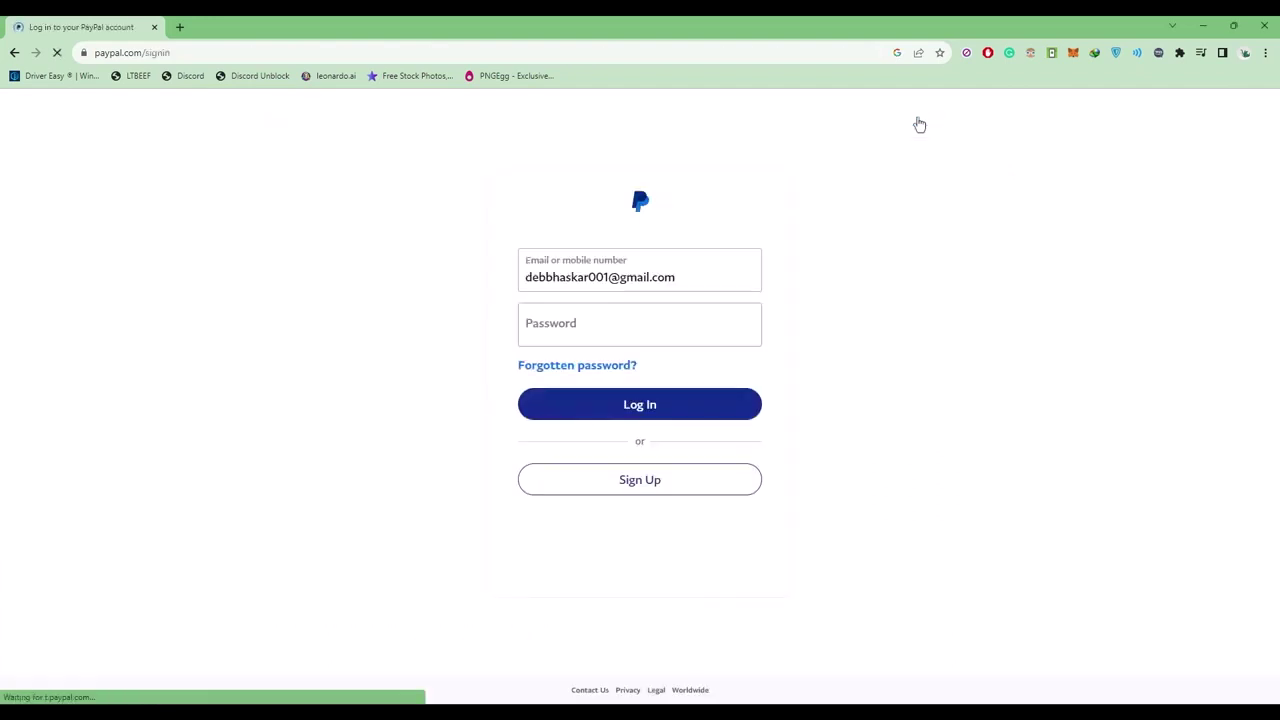
{"action": "left_click", "coordinate": [664, 325]}
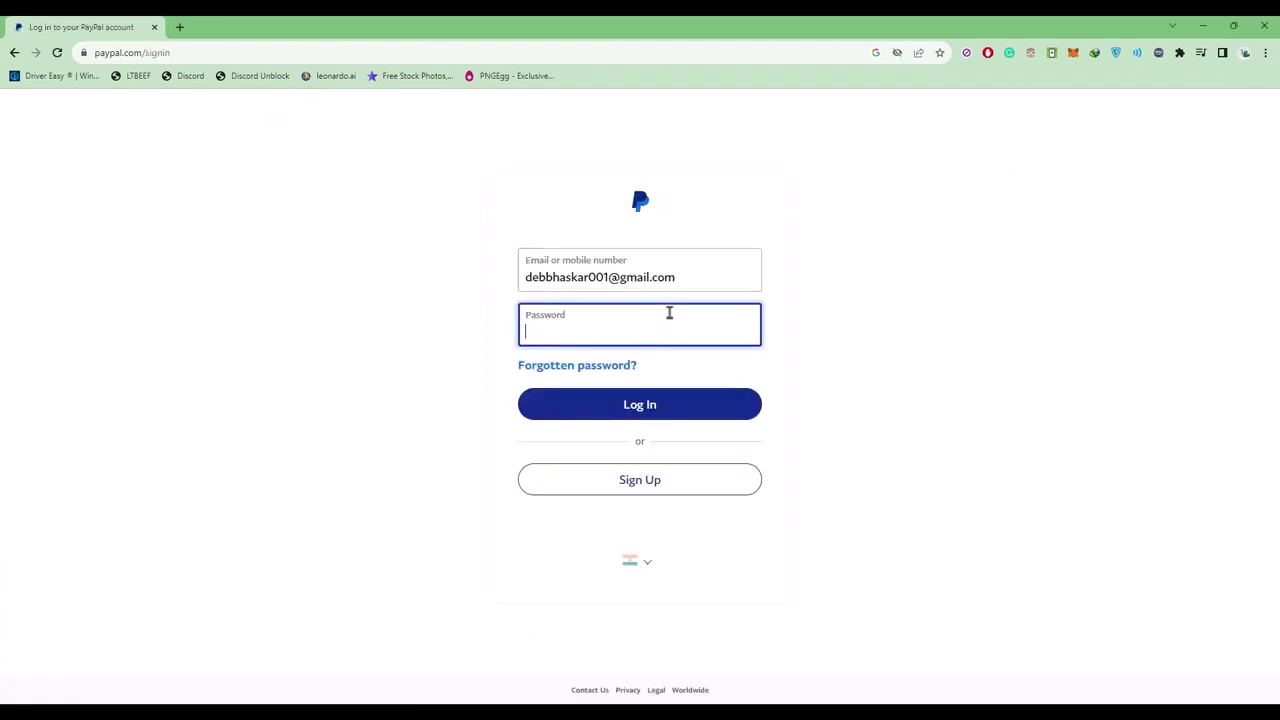
{"action": "left_click", "coordinate": [411, 176]}
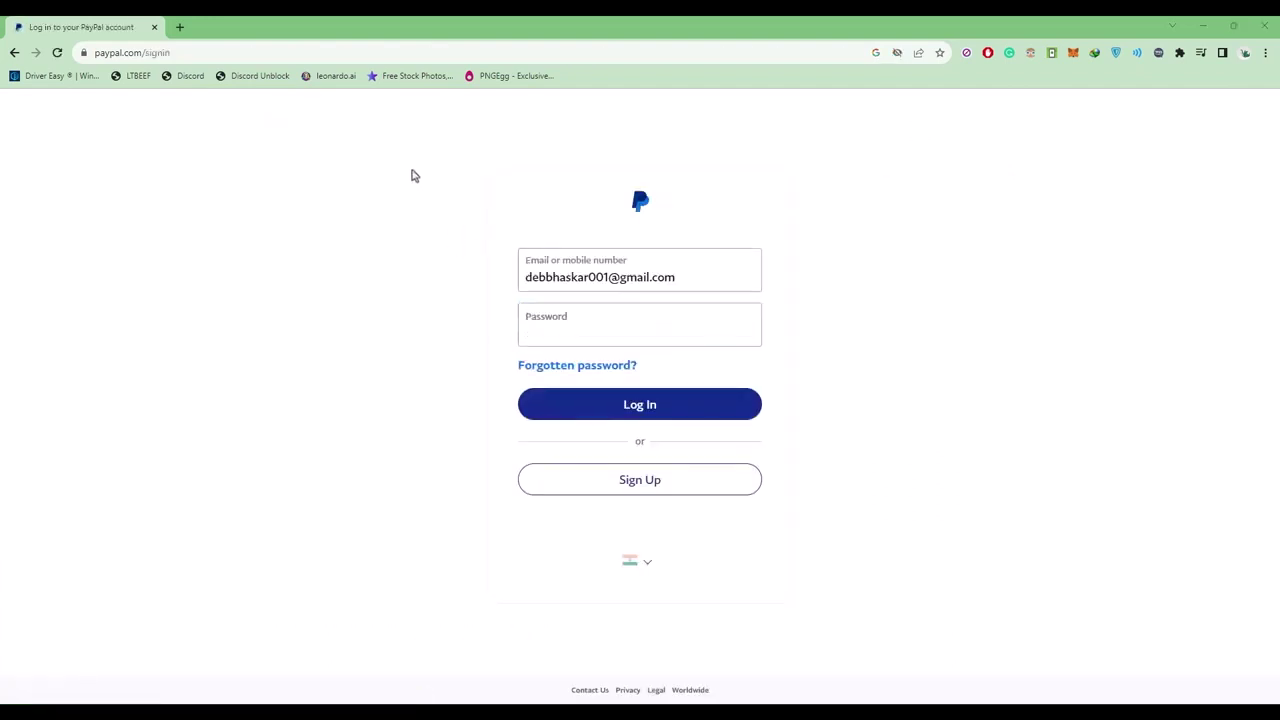
{"action": "left_click", "coordinate": [685, 413]}
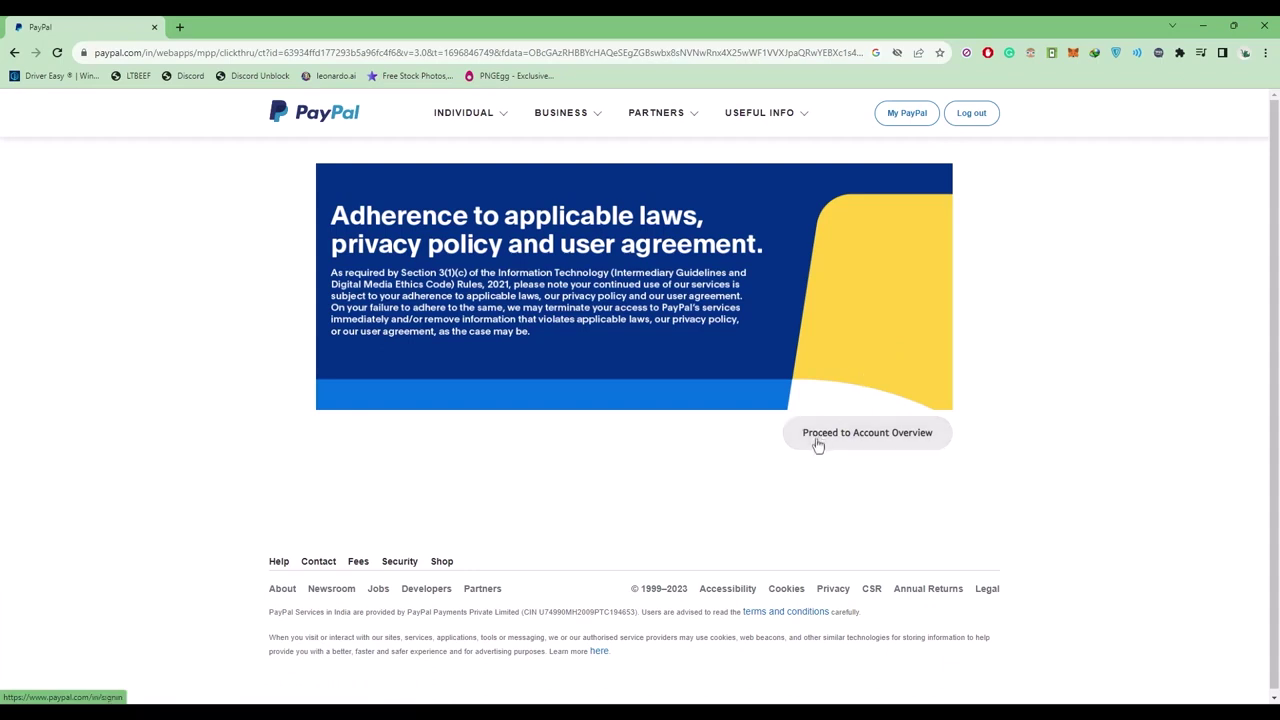
{"action": "left_click", "coordinate": [884, 444]}
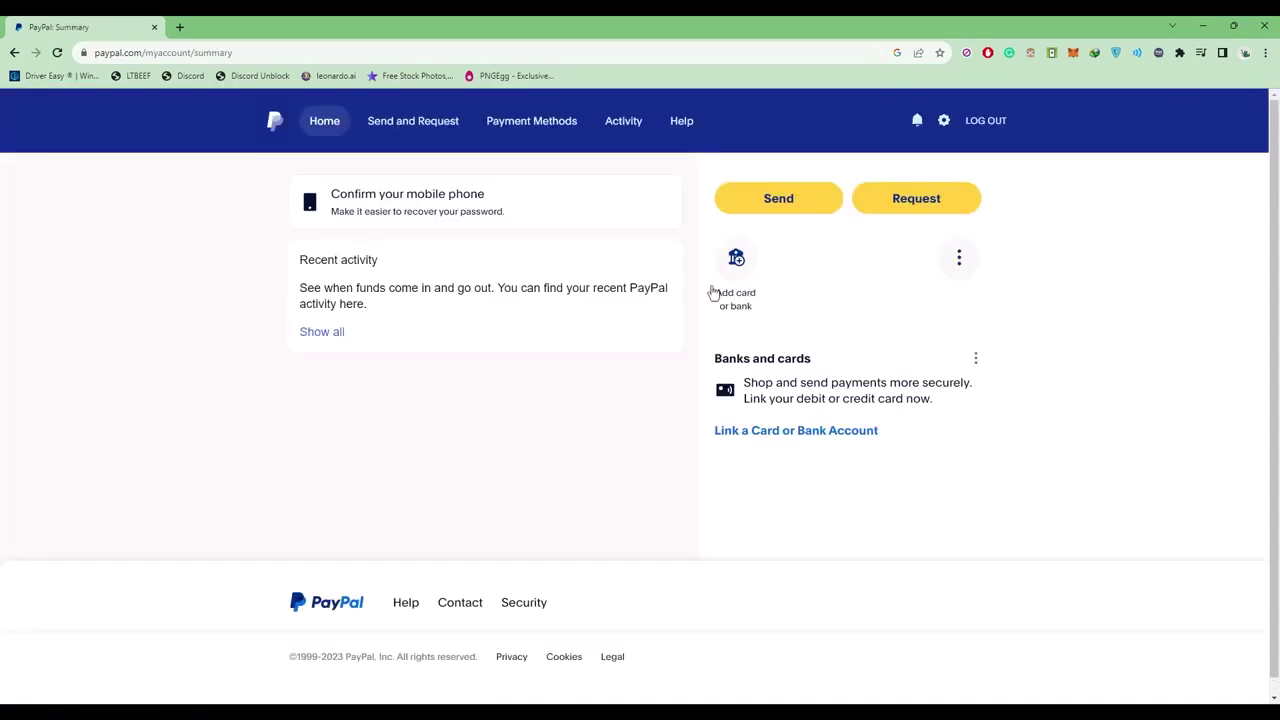
Start creating a PayPal.Me personal profile from the options for requesting payments.
{"action": "left_click", "coordinate": [392, 128]}
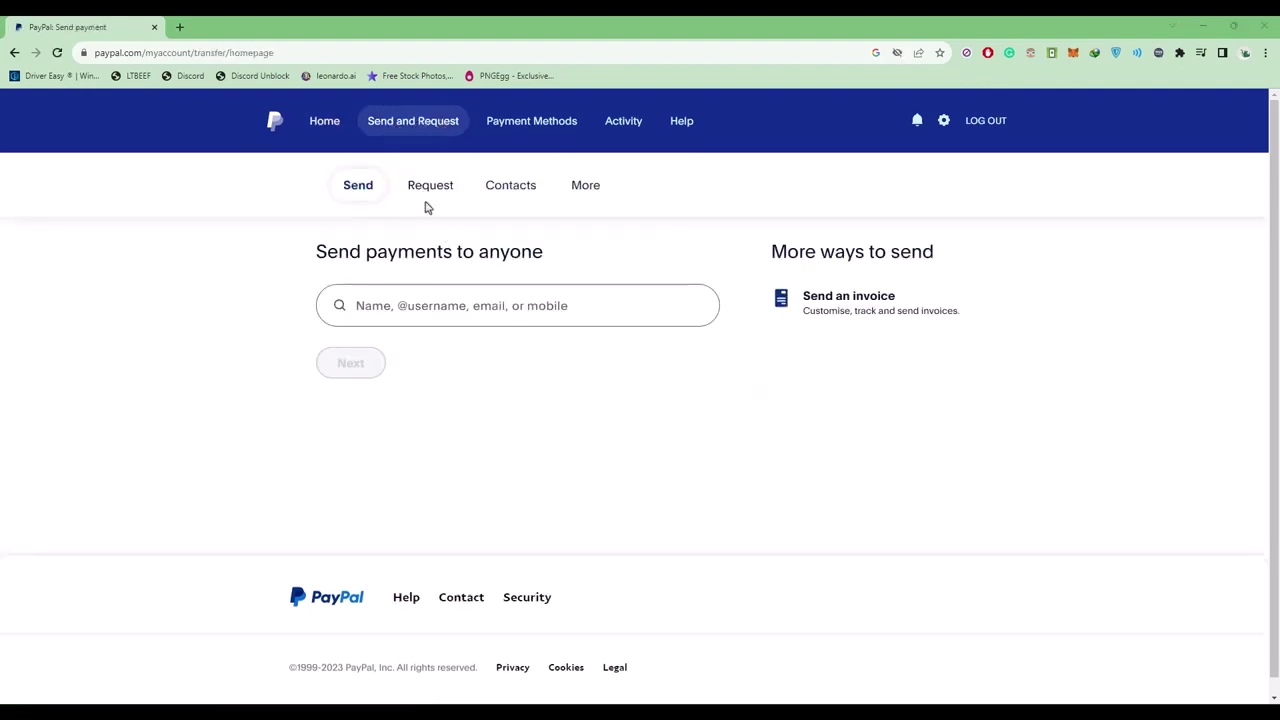
{"action": "left_click", "coordinate": [422, 194]}
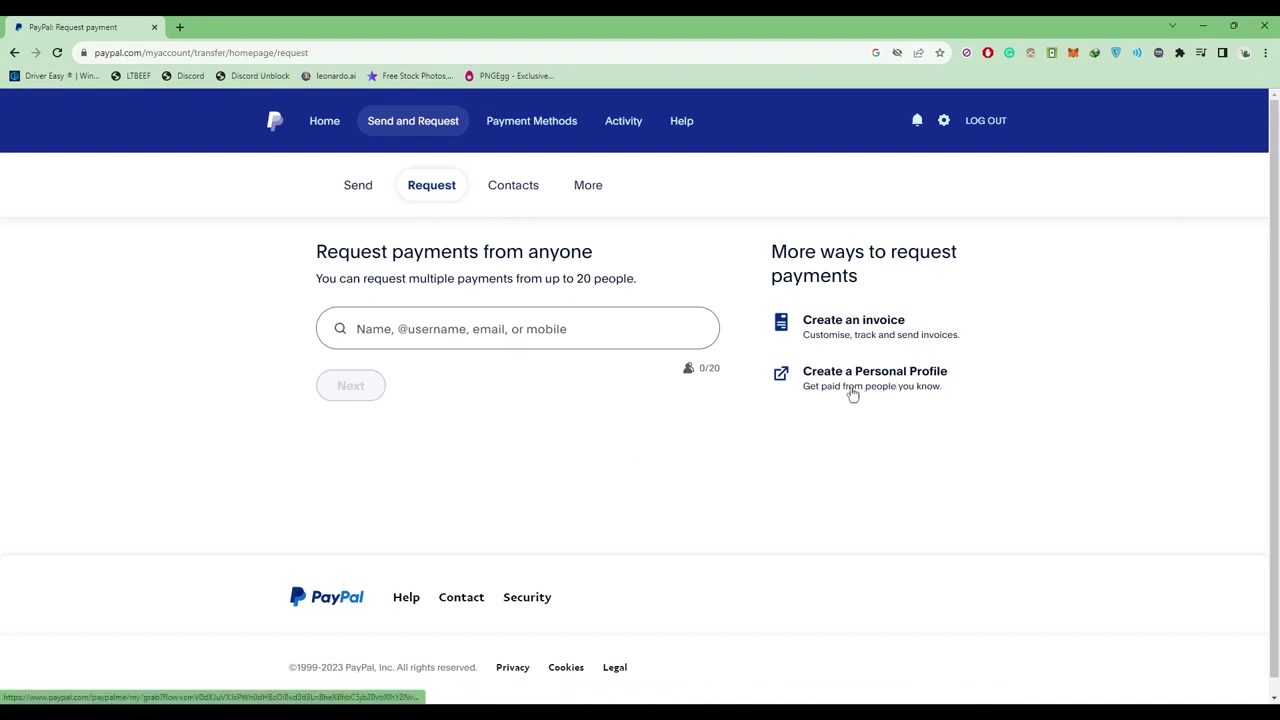
{"action": "left_click", "coordinate": [849, 390]}
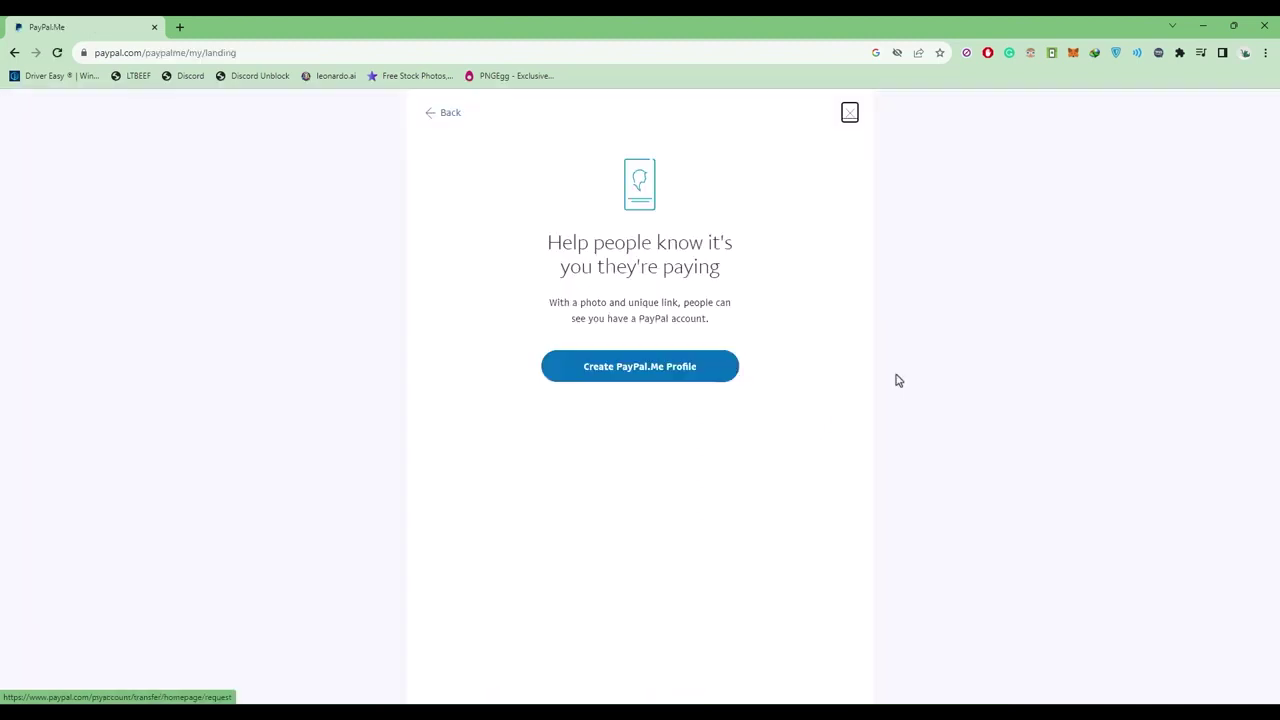
{"action": "left_click", "coordinate": [670, 378]}
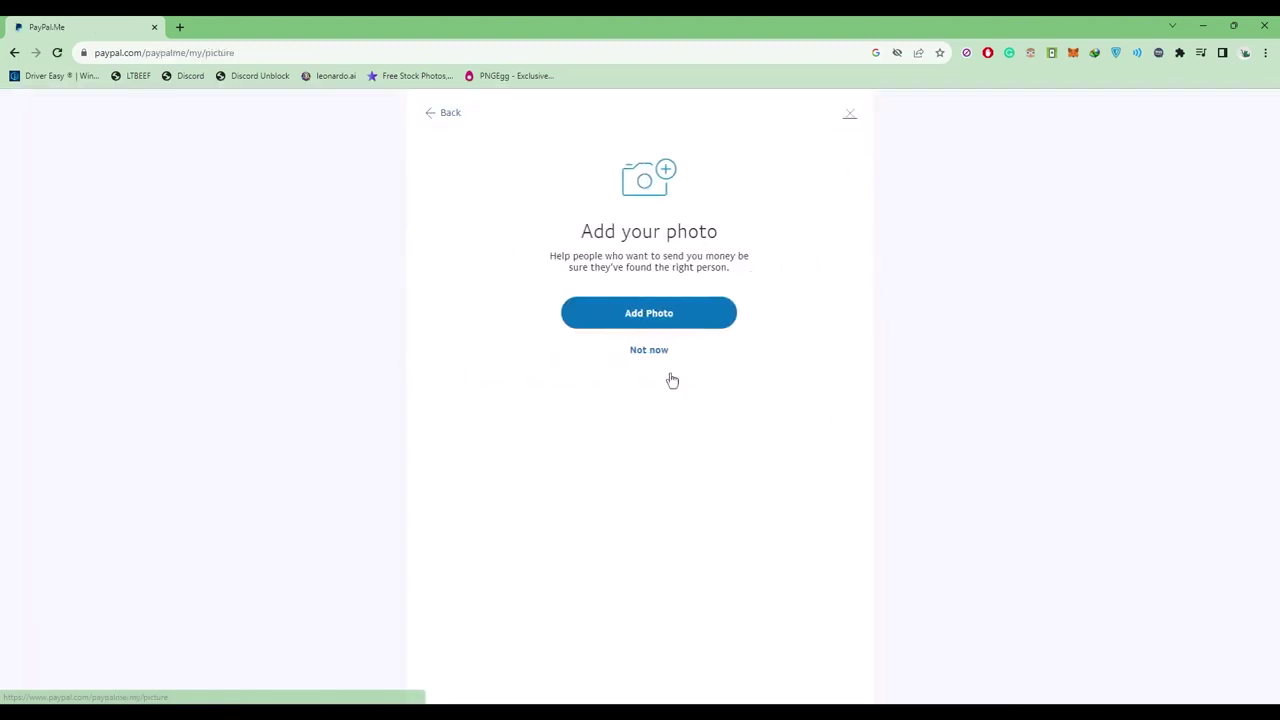
Look at the file chooser for a profile photo, cancel it and skip adding a photo for now.
{"action": "left_click", "coordinate": [666, 318]}
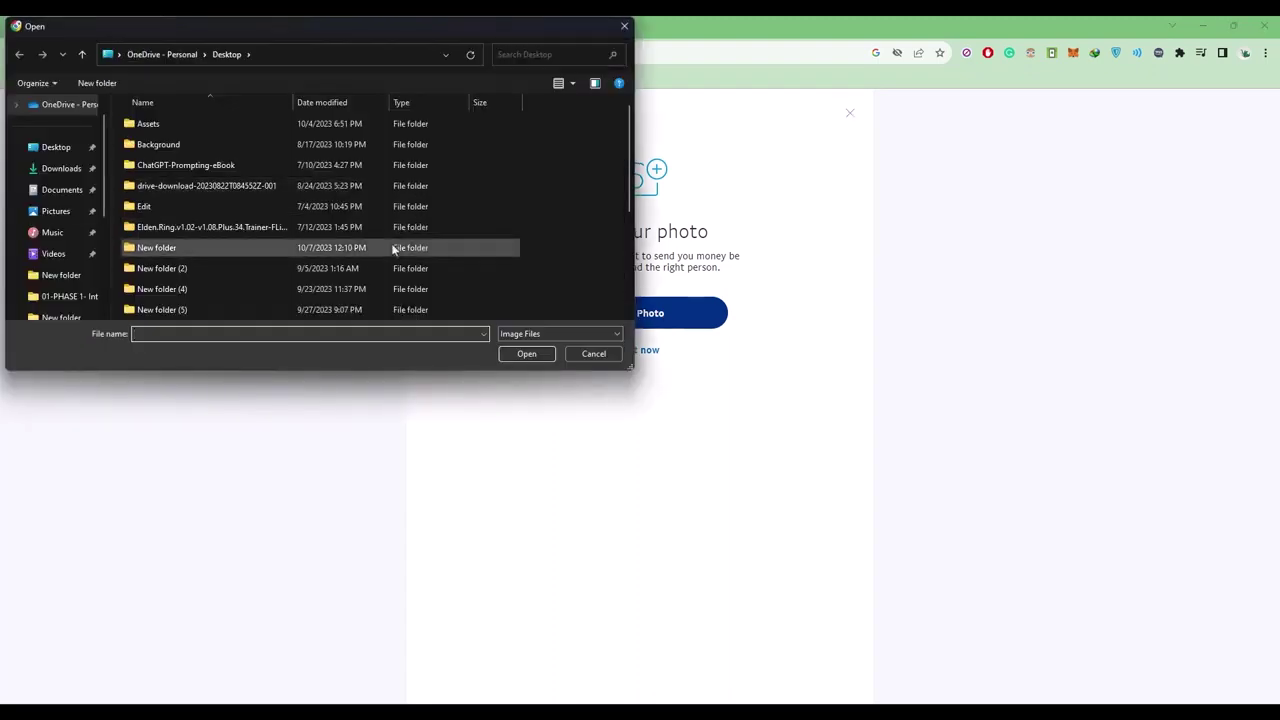
{"action": "left_click", "coordinate": [590, 355]}
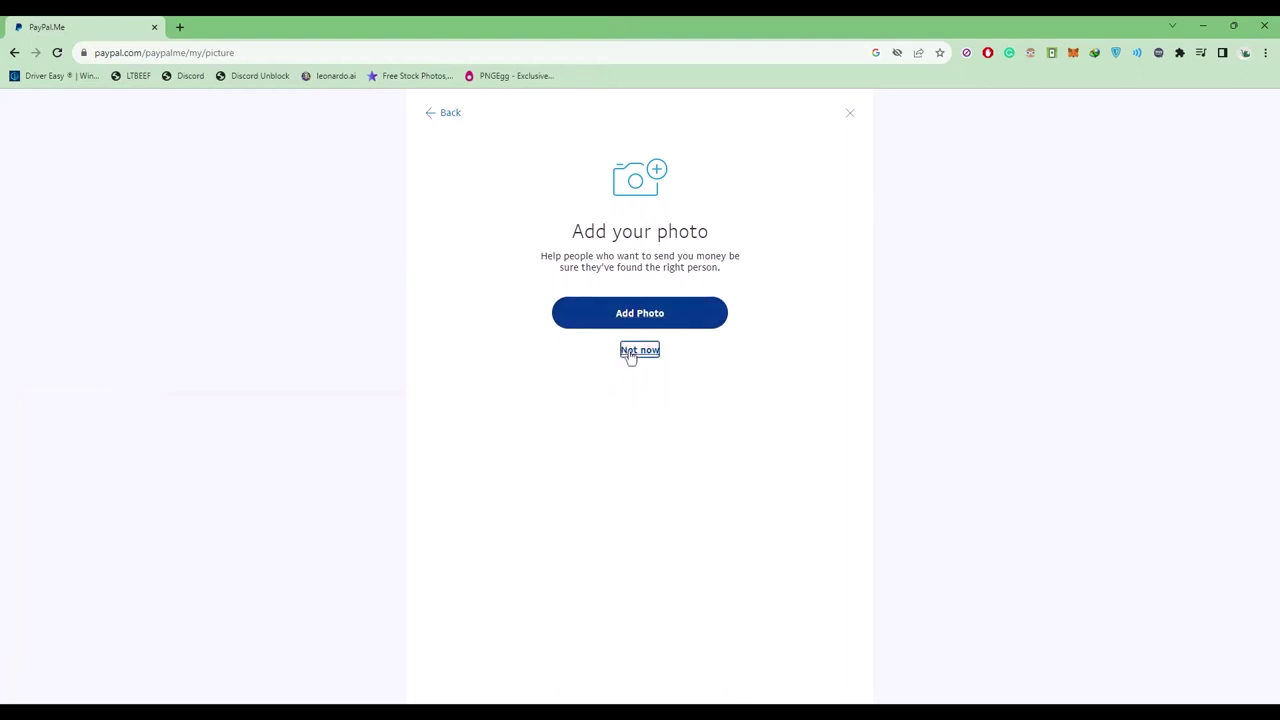
{"action": "left_click", "coordinate": [630, 353]}
Try potato as the PayPal.Me link name, extend it to potatowwpe and continue to the profile review.
{"action": "left_click", "coordinate": [627, 314]}
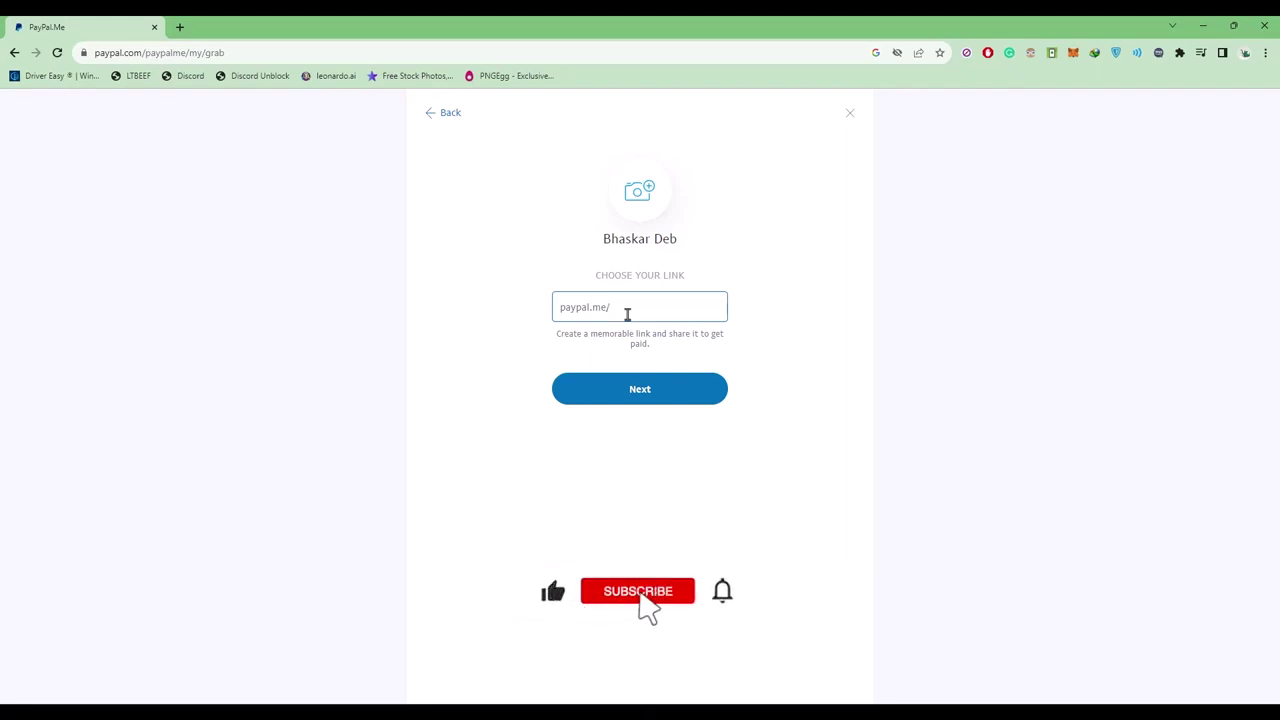
{"action": "type", "text": "potato"}
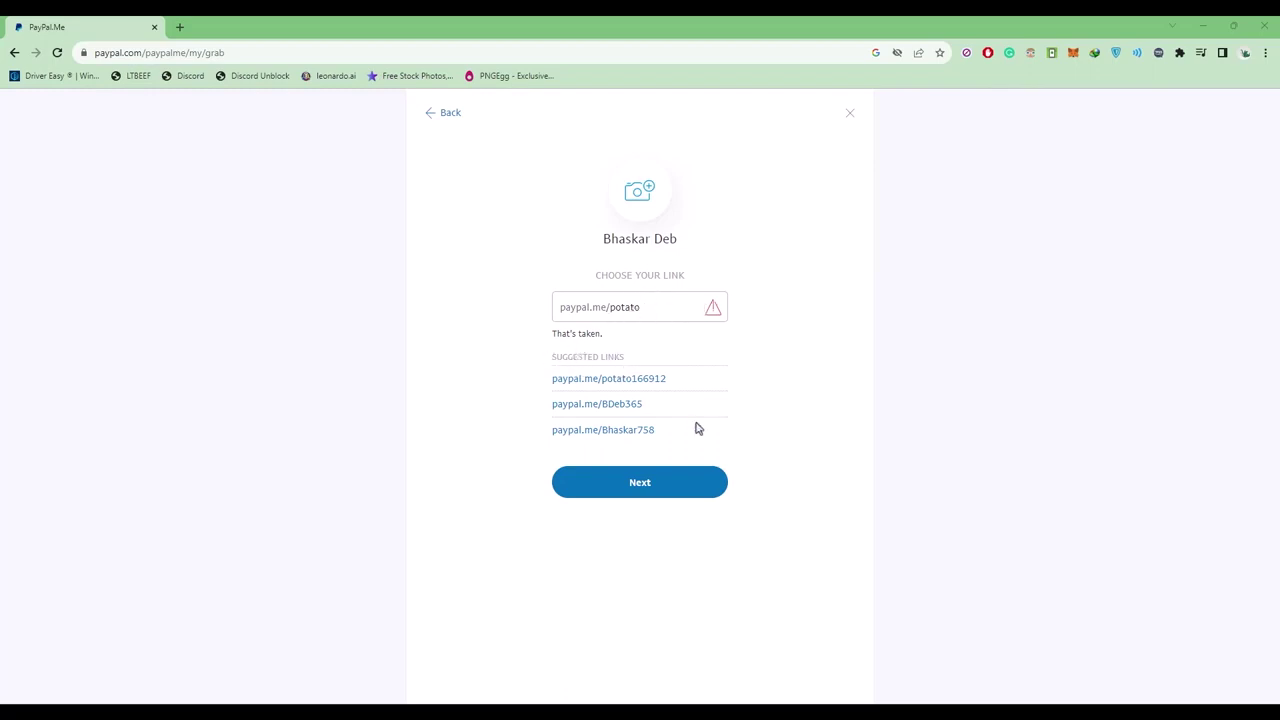
{"action": "left_click", "coordinate": [667, 315]}
{"action": "type", "text": "wwpe"}
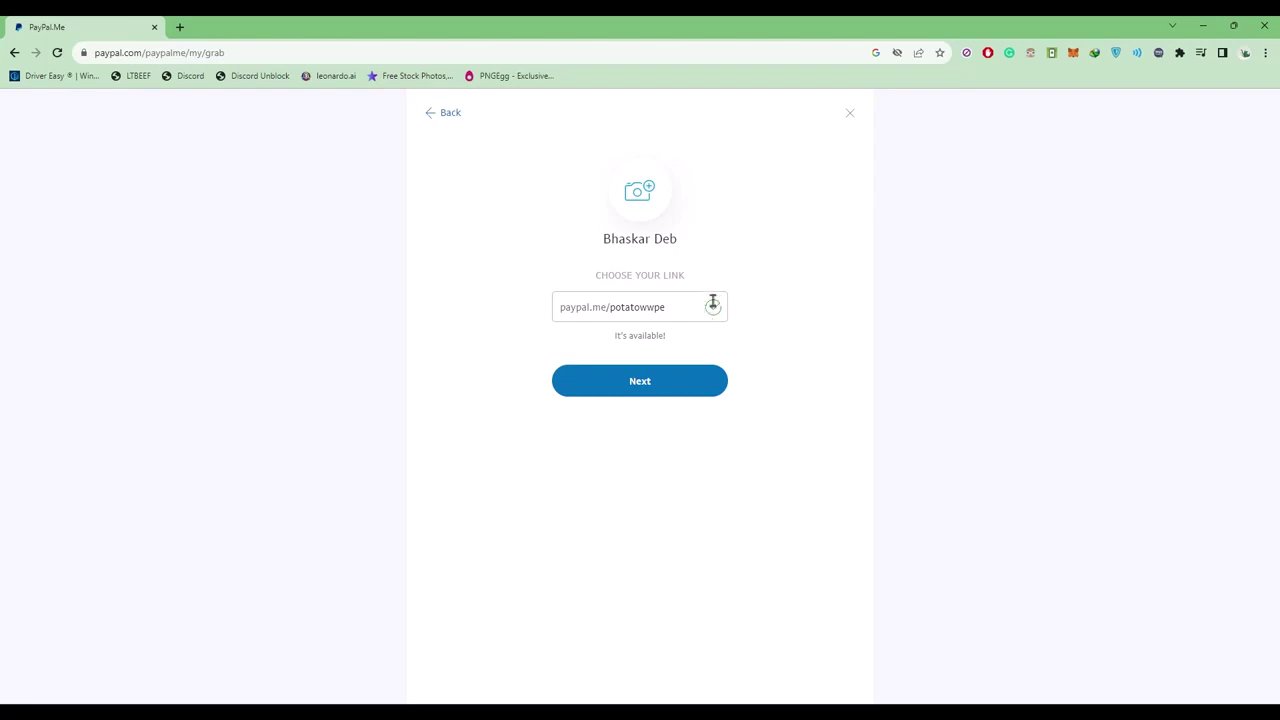
{"action": "left_click", "coordinate": [690, 389]}
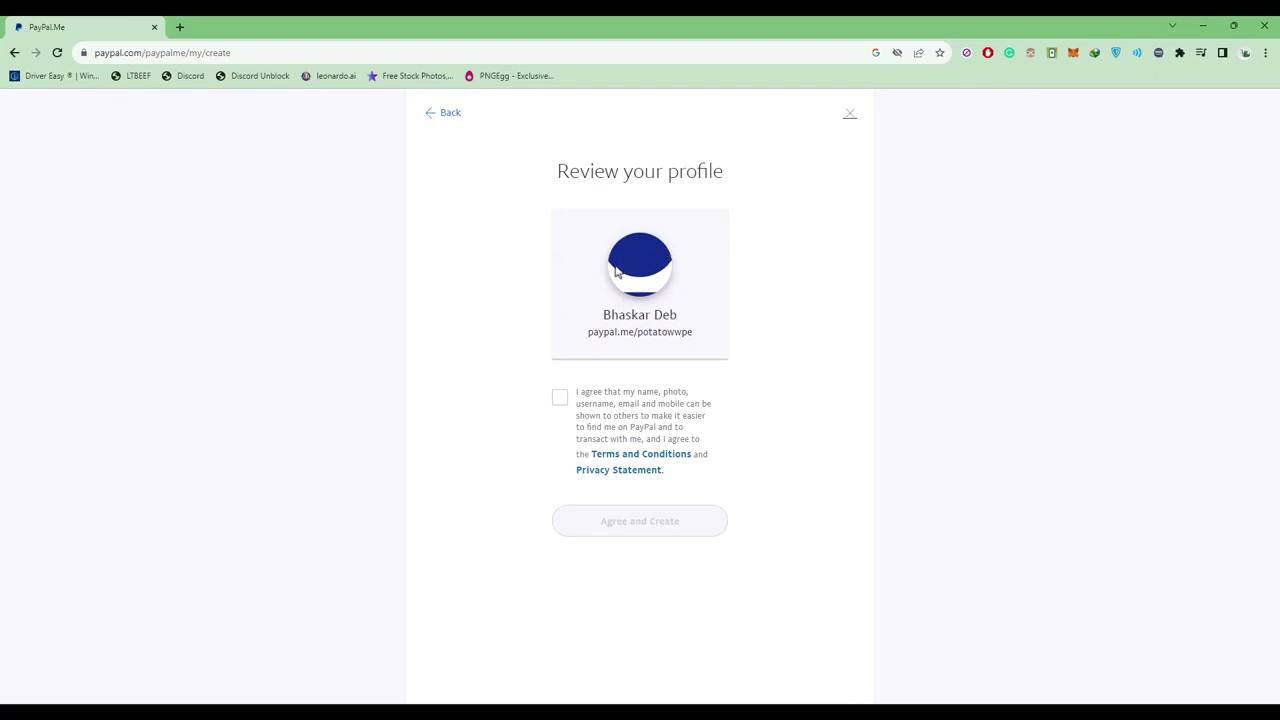
Review the profile name and link, agree to the terms and privacy statement, and create the profile.
{"action": "left_click_drag", "start_coordinate": [600, 322], "coordinate": [700, 322]}
{"action": "left_click", "coordinate": [657, 331]}
{"action": "left_click_drag", "start_coordinate": [585, 338], "coordinate": [714, 349]}
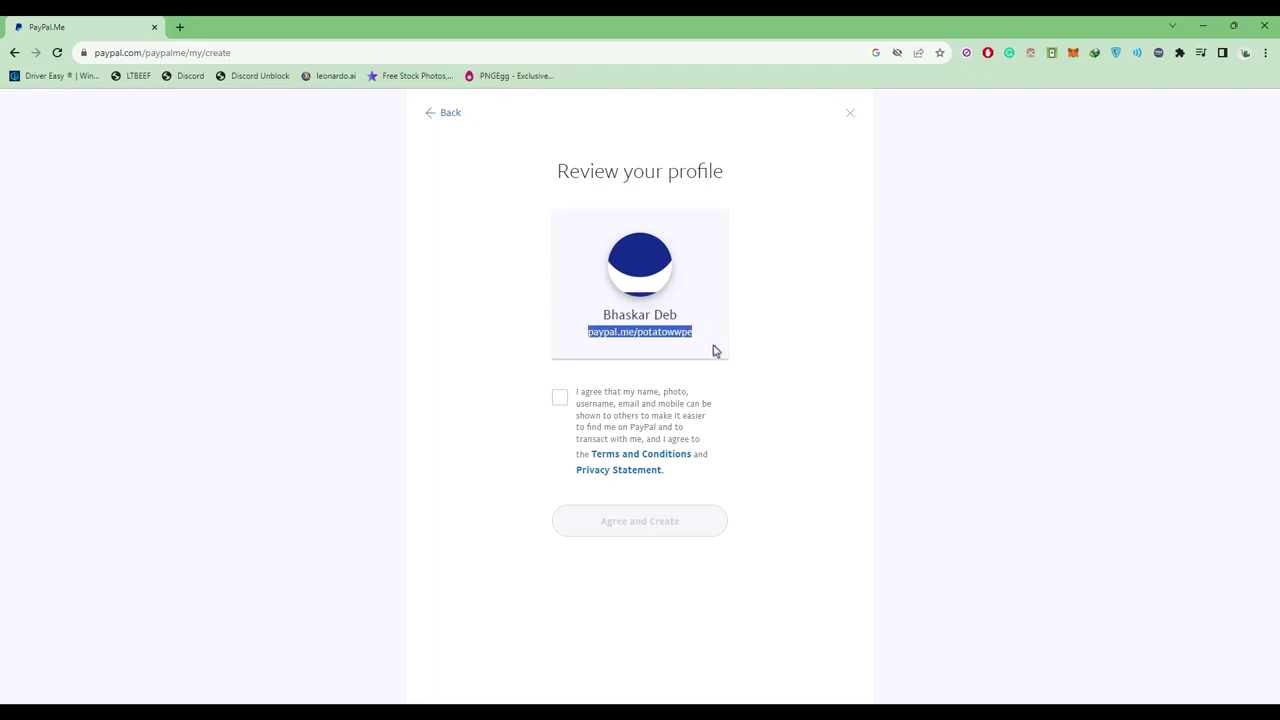
{"action": "left_click", "coordinate": [706, 354]}
{"action": "left_click", "coordinate": [559, 400]}
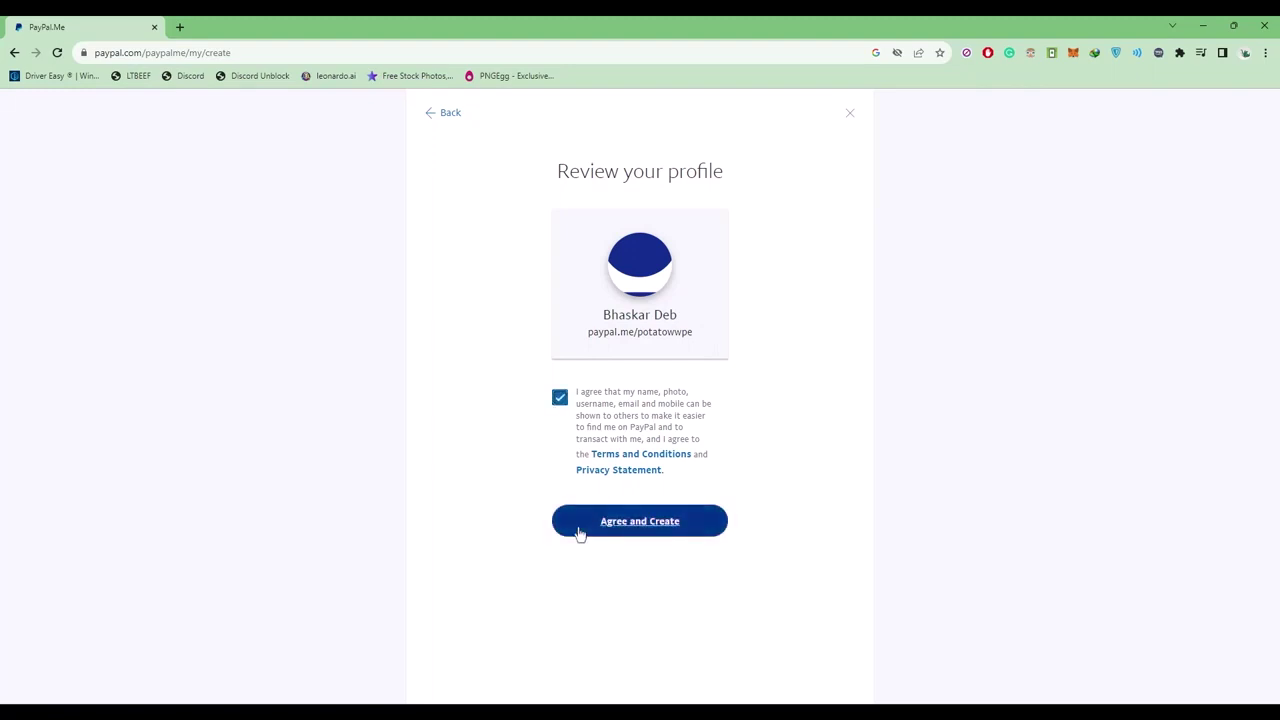
{"action": "left_click", "coordinate": [579, 532]}
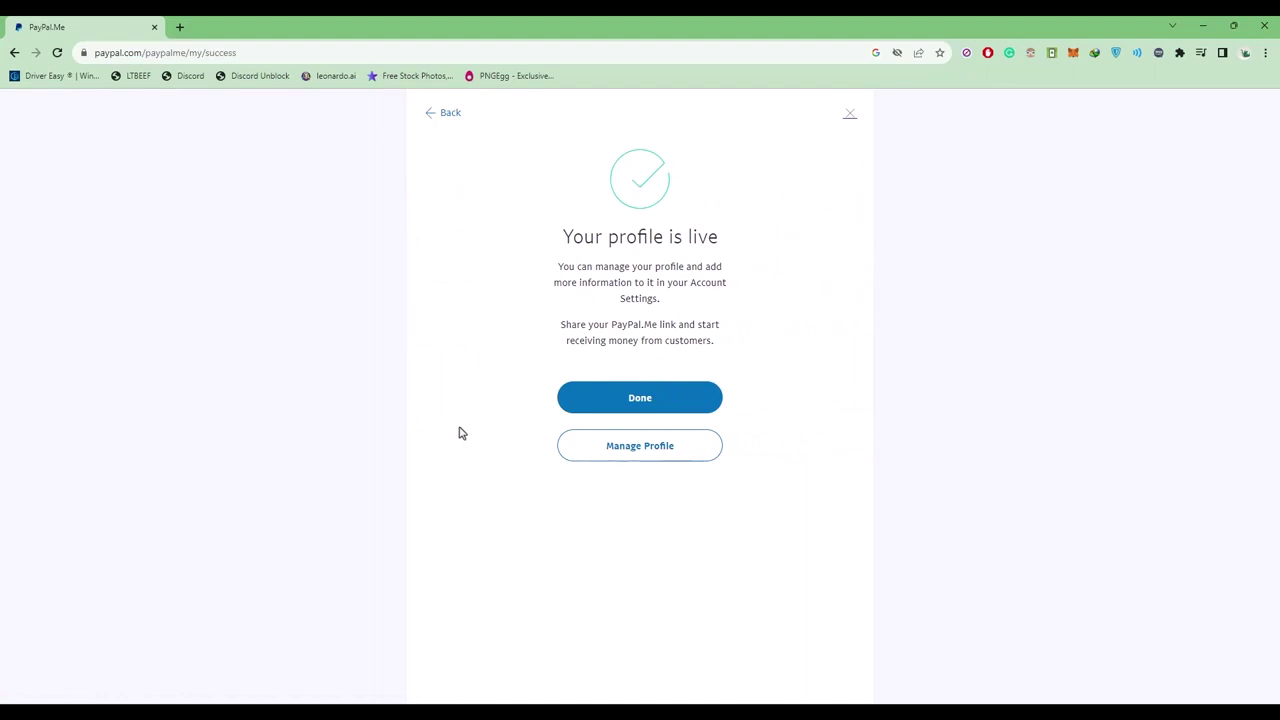
Open the new profile's management page, go to its sharing options and copy the PayPal.Me link.
{"action": "left_click", "coordinate": [653, 455]}
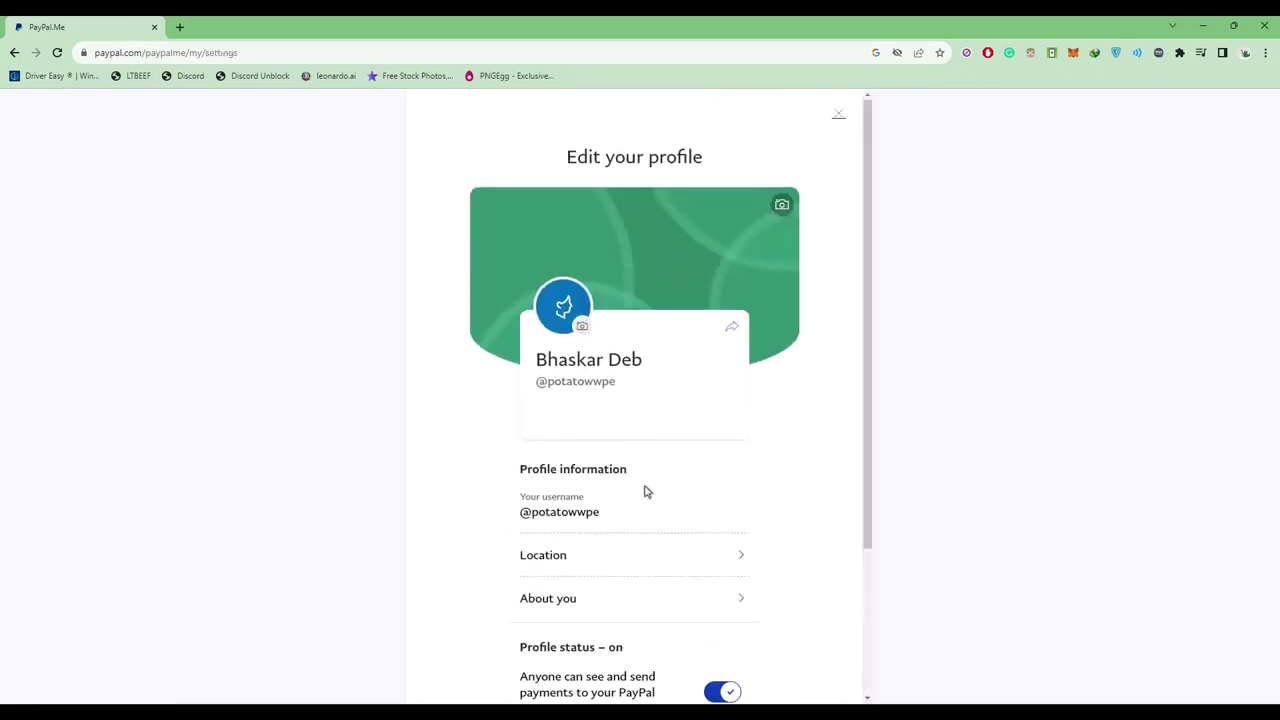
{"action": "scroll", "coordinate": [657, 534], "scroll_direction": "down", "scroll_amount": 2}
{"action": "scroll", "coordinate": [660, 532], "scroll_direction": "up", "scroll_amount": 2}
{"action": "left_click", "coordinate": [732, 332]}
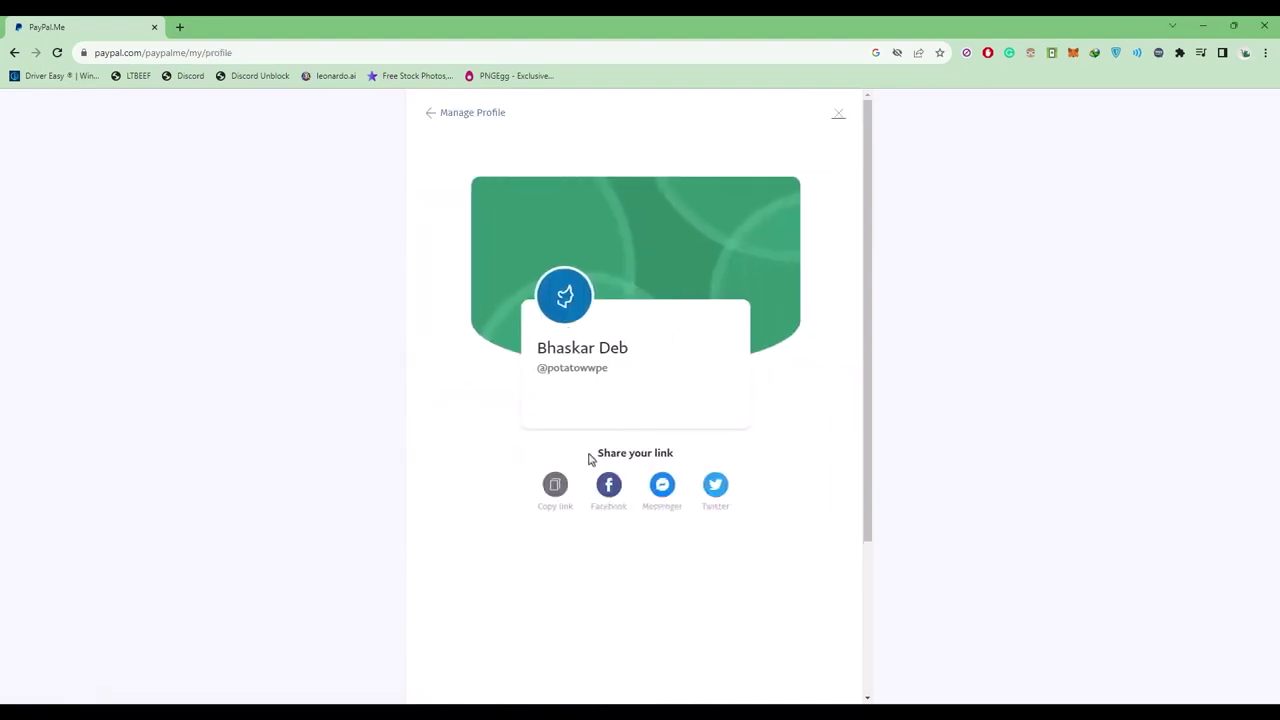
{"action": "left_click", "coordinate": [558, 486]}
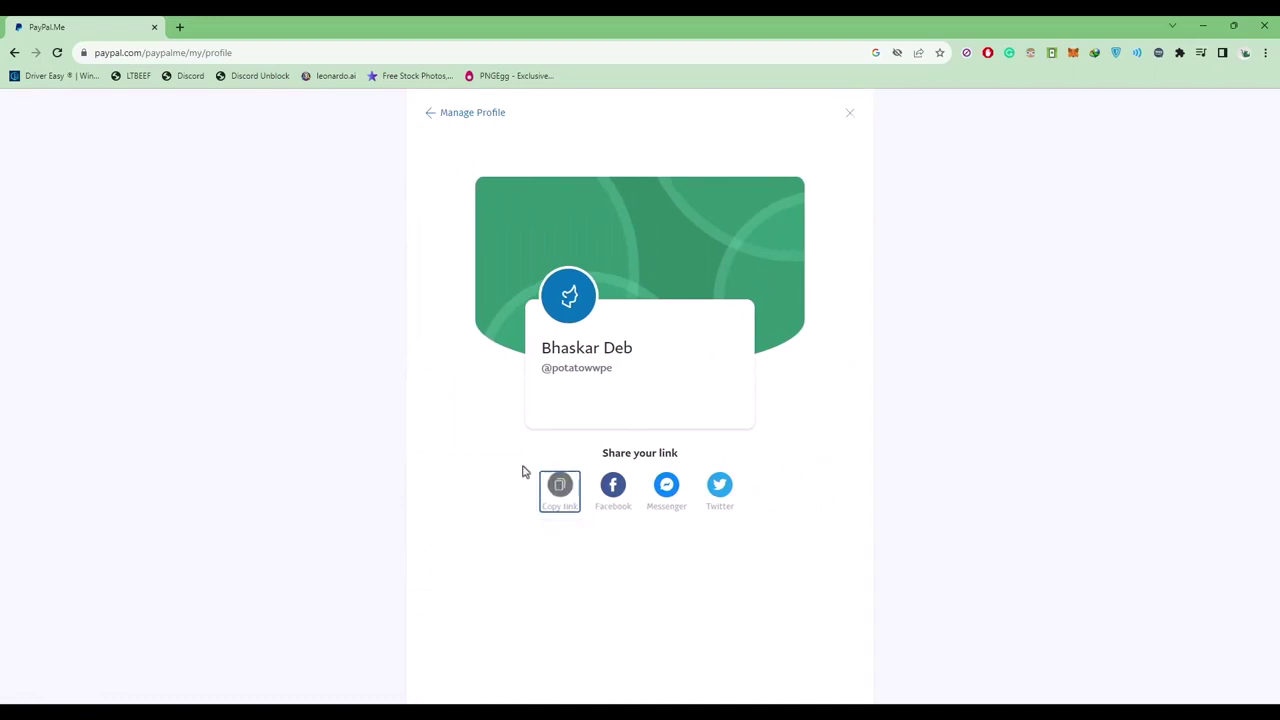
Open a new incognito window and load the copied paypal.me/potatowwpe link in it.
{"action": "left_click", "coordinate": [1264, 55]}
{"action": "left_click", "coordinate": [1223, 110]}
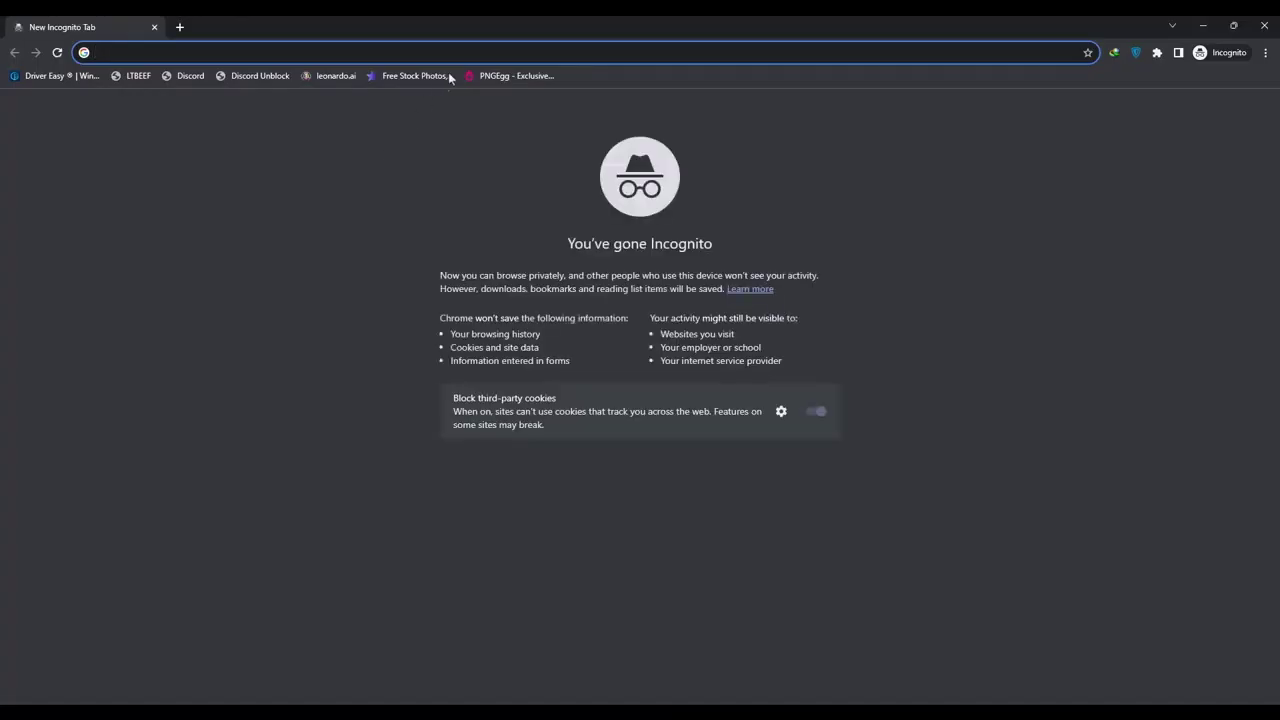
{"action": "right_click", "coordinate": [466, 54]}
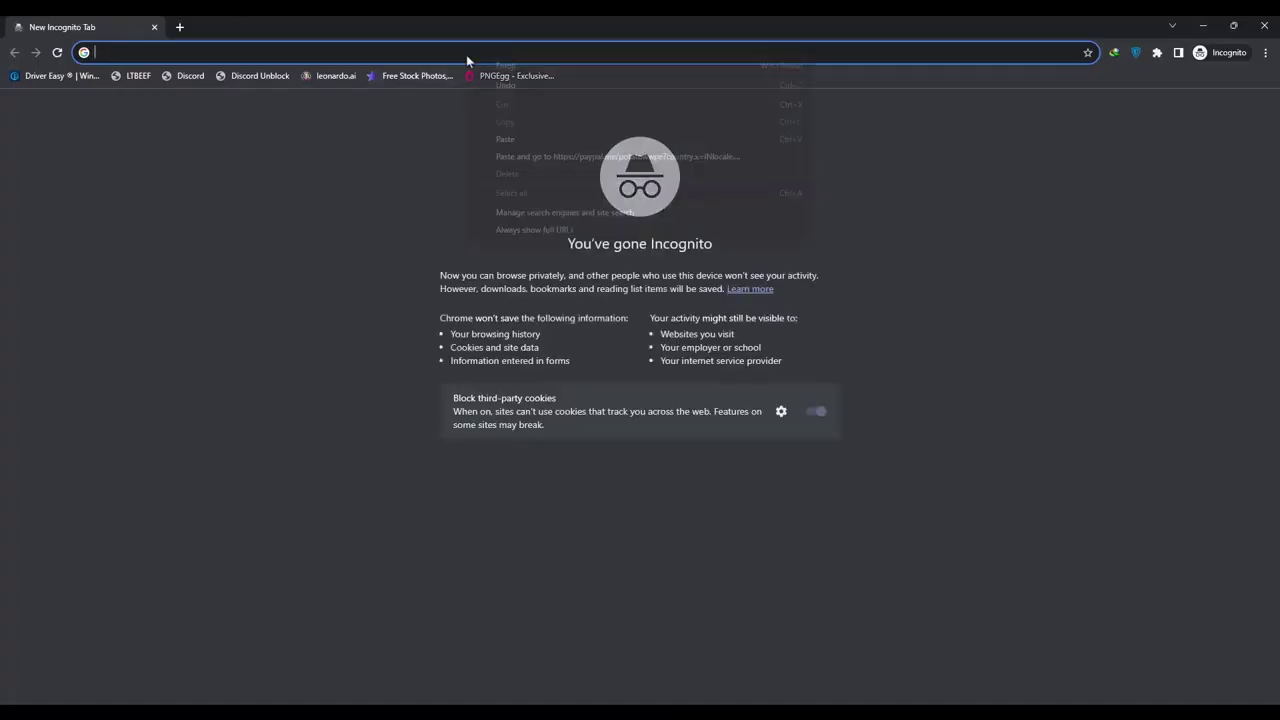
{"action": "left_click", "coordinate": [516, 132]}
{"action": "left_click", "coordinate": [189, 254]}
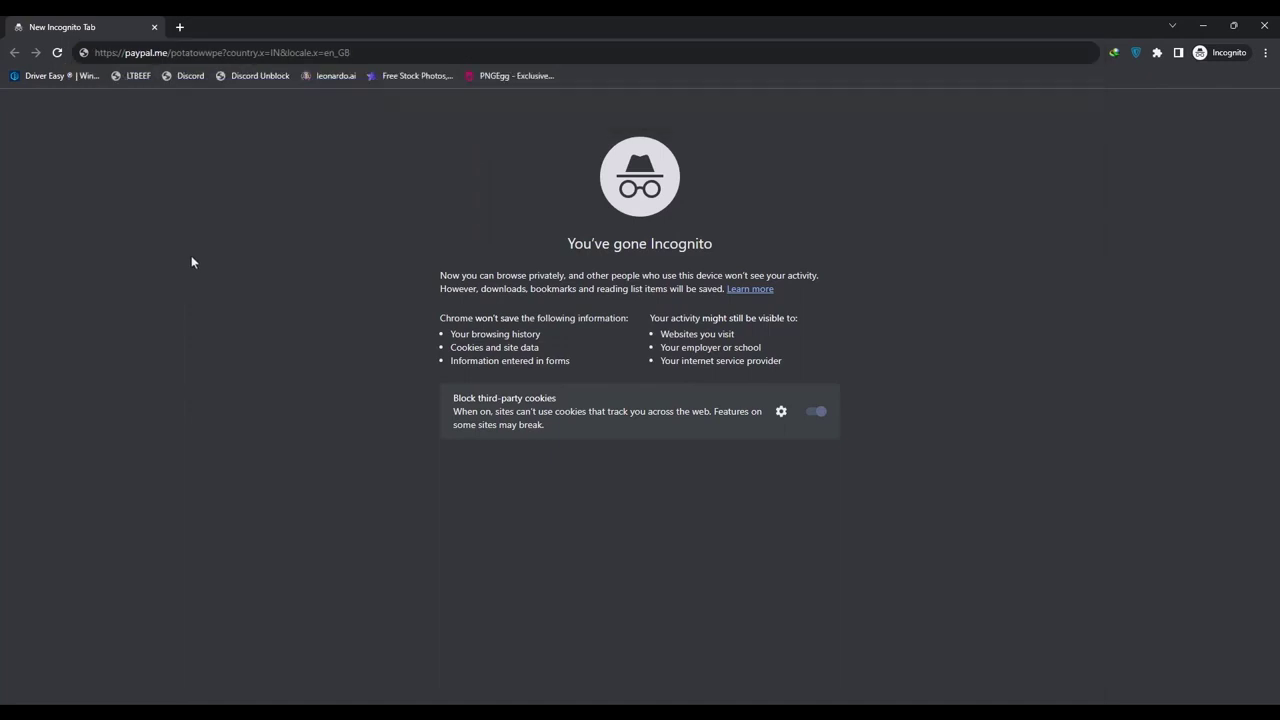
{"action": "left_click", "coordinate": [579, 55]}
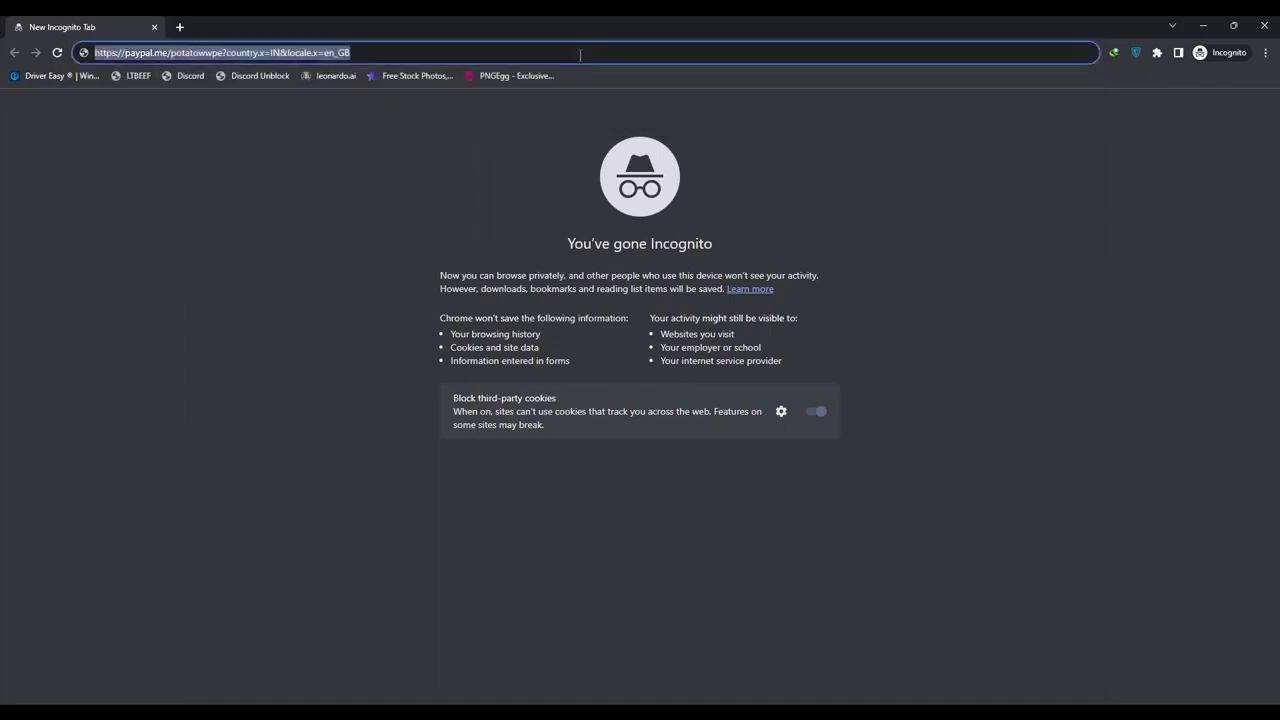
{"action": "key", "text": "Return"}
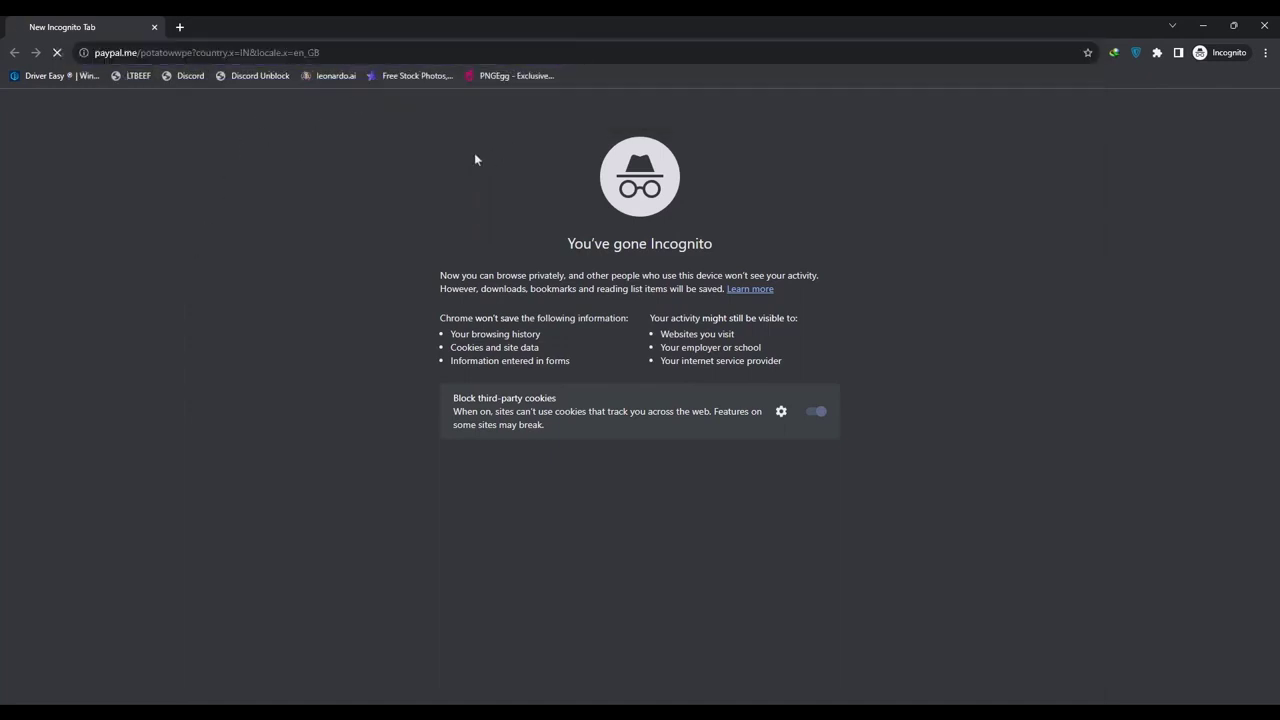